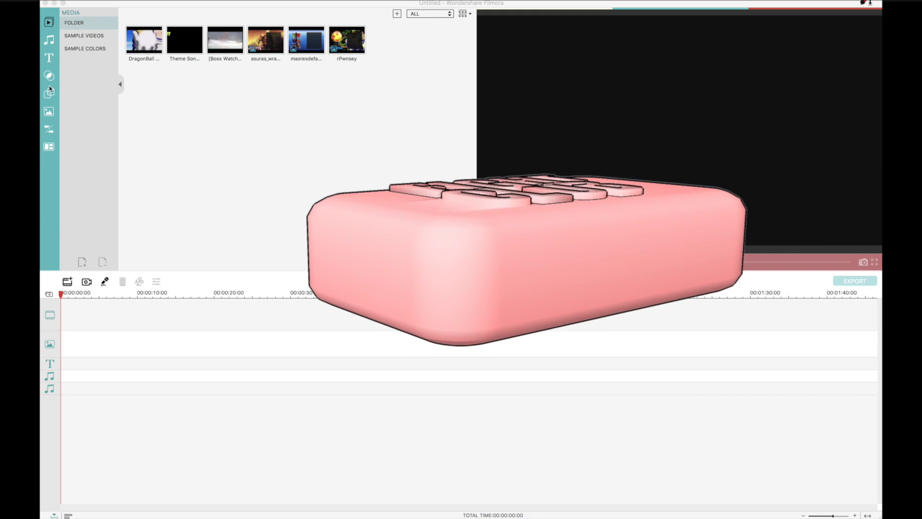
# Step: Look through the music, title, filter, overlay, transition and split-screen libraries
pyautogui.click(50, 40)
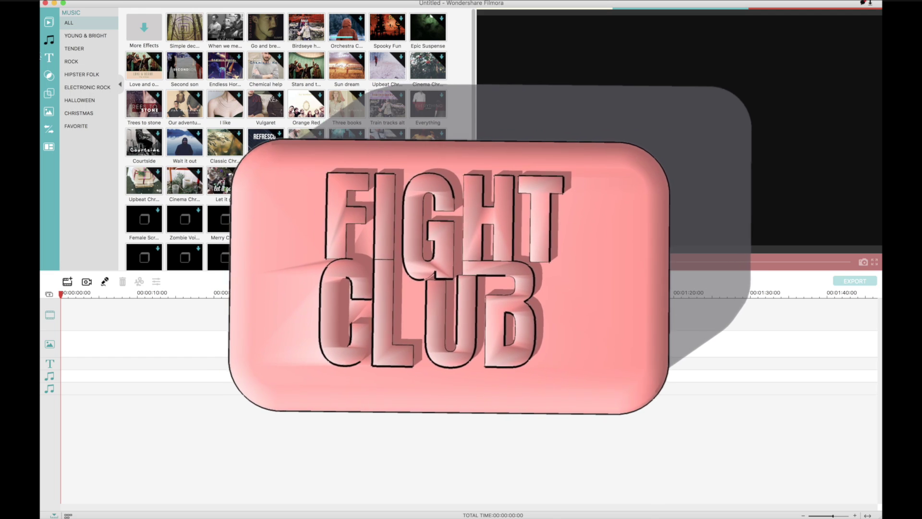
pyautogui.click(47, 68)
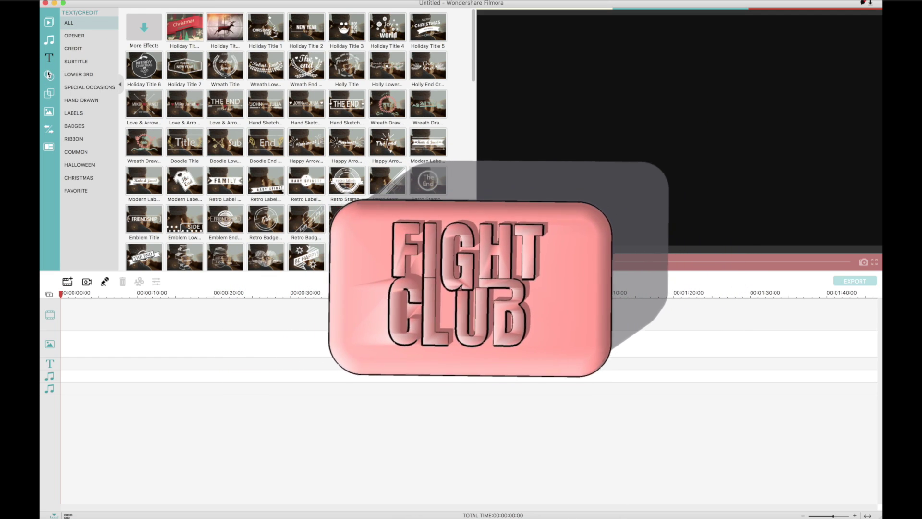
pyautogui.click(49, 75)
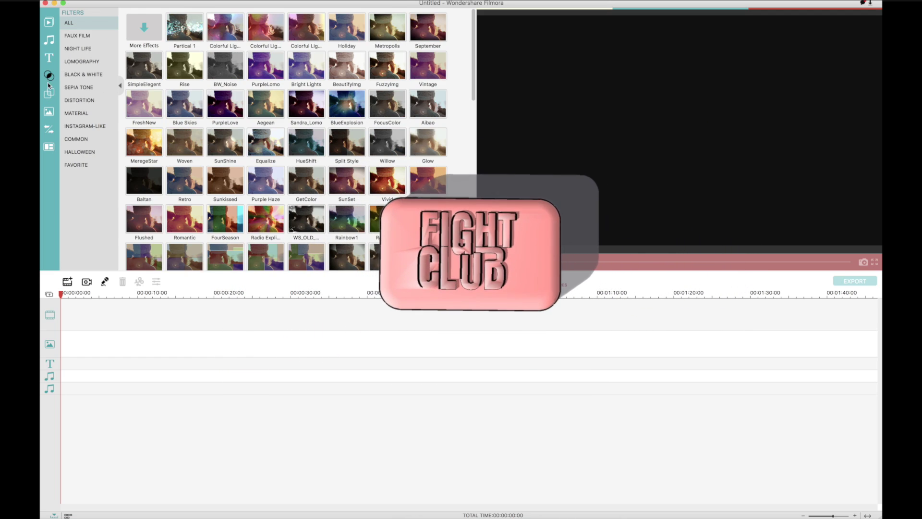
pyautogui.click(48, 98)
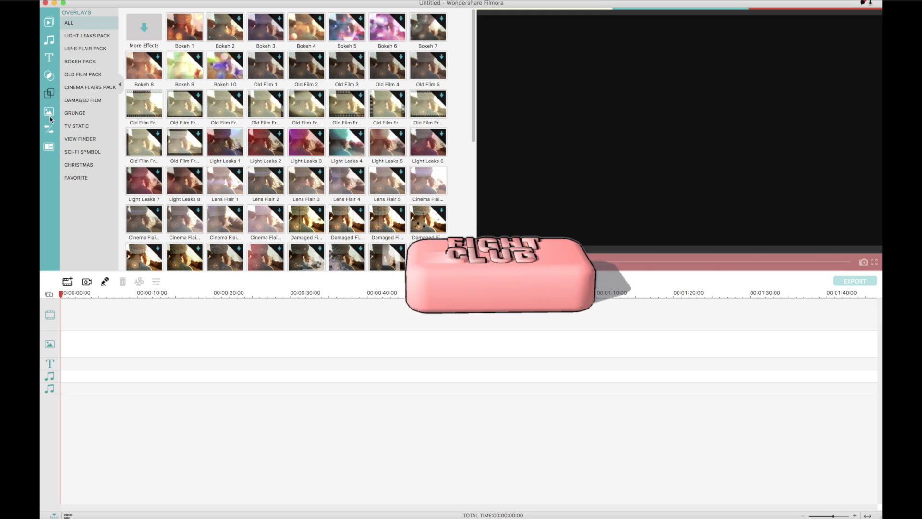
pyautogui.click(50, 134)
pyautogui.click(50, 135)
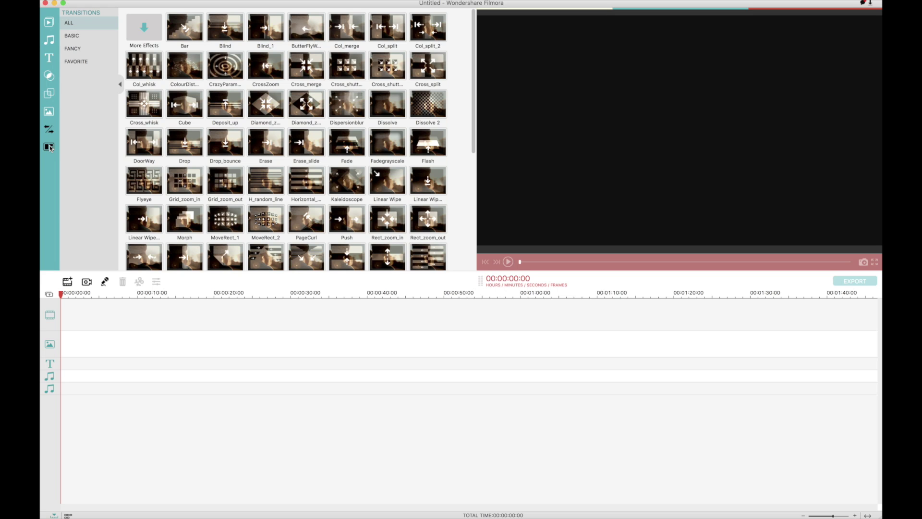
pyautogui.click(49, 146)
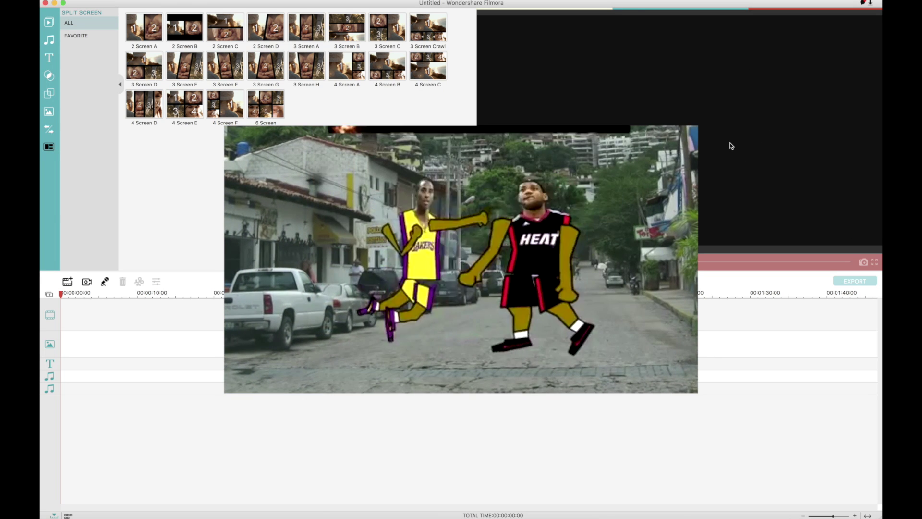
# Step: Add the Theme Song CFC video at the start of the video track and play back its opening
pyautogui.click(48, 22)
pyautogui.moveTo(183, 30); pyautogui.dragTo(149, 317)
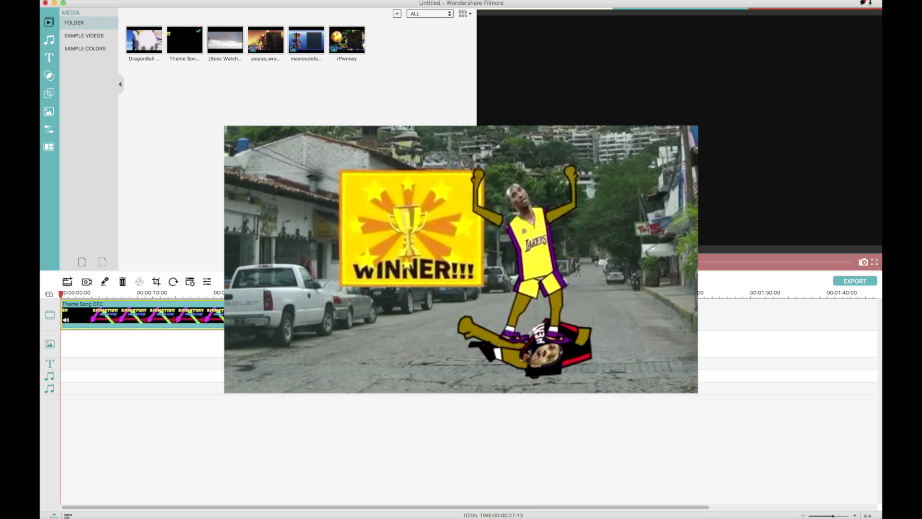
pyautogui.press('space')
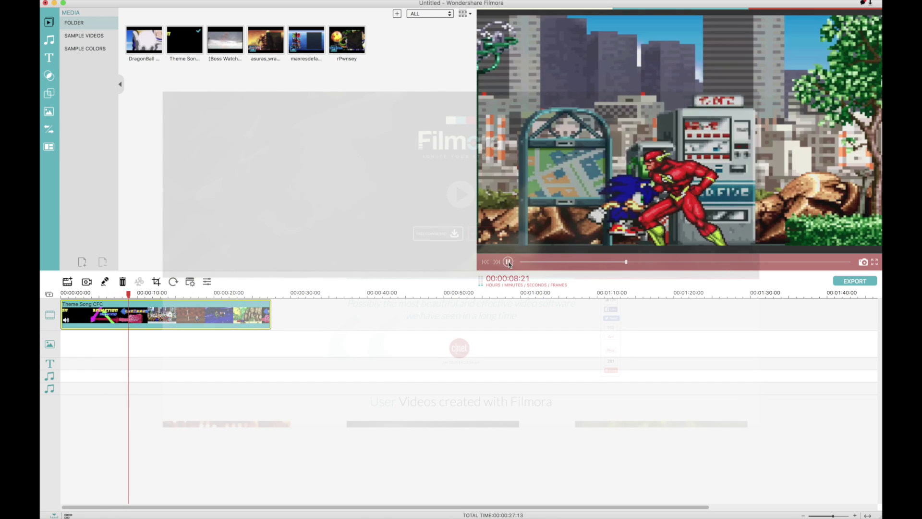
pyautogui.click(508, 261)
# Step: Try to add the Bar transition at the end of the Theme Song CFC clip
pyautogui.click(282, 318)
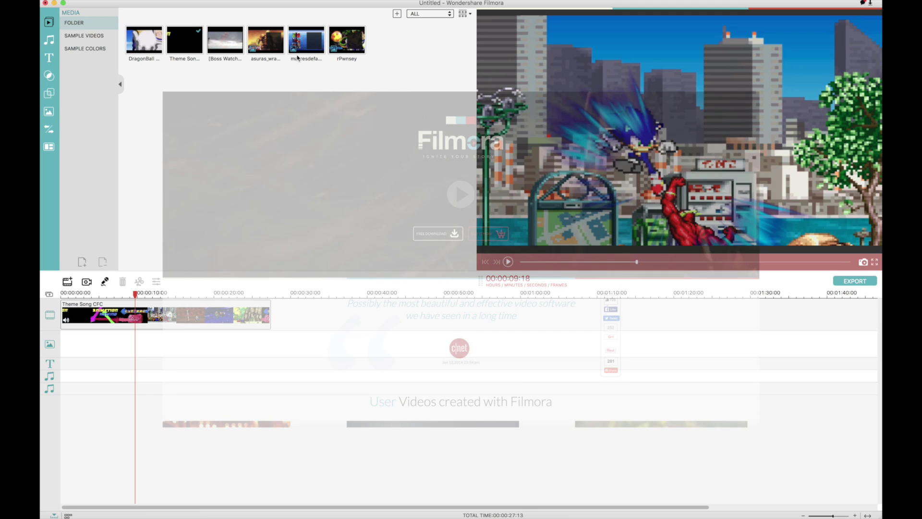
pyautogui.click(47, 129)
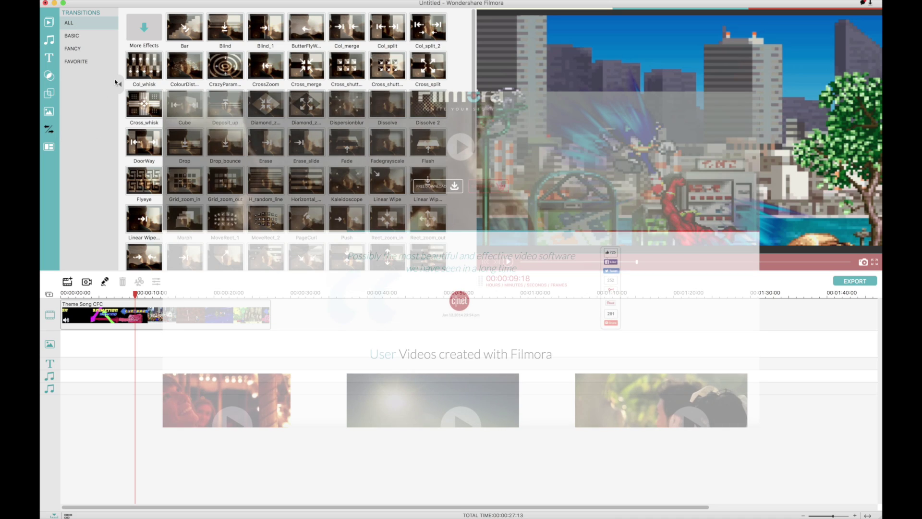
pyautogui.moveTo(189, 30); pyautogui.dragTo(283, 320)
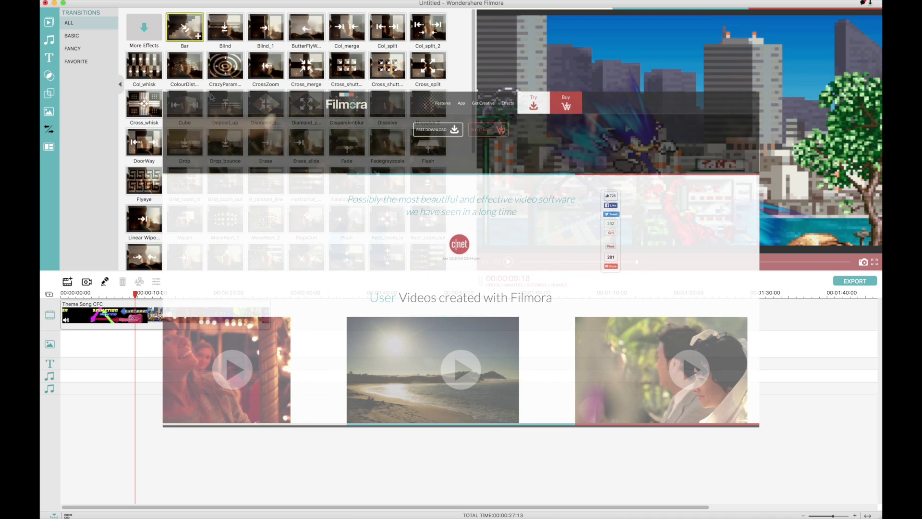
# Step: Add the maxresdefault-11 image after the Theme Song CFC clip and extend it to end at 00:00:52:11
pyautogui.click(49, 23)
pyautogui.moveTo(307, 39)
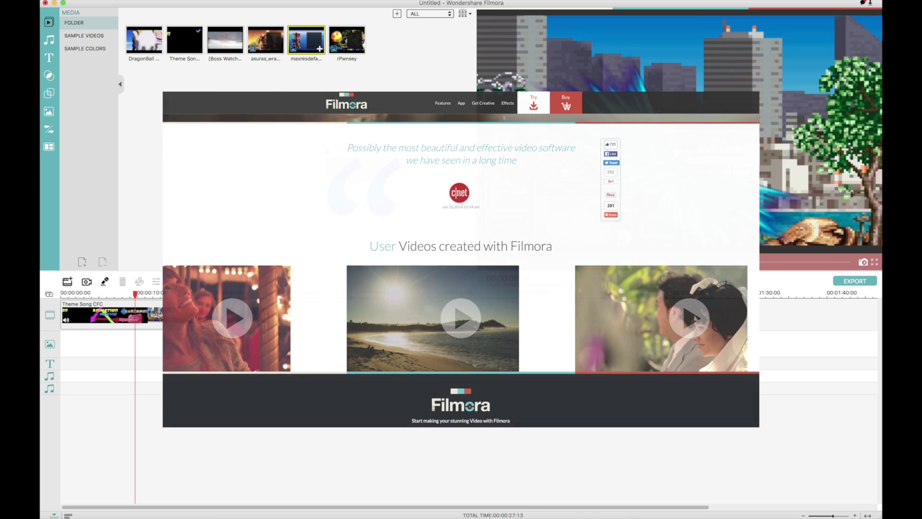
pyautogui.click(319, 49)
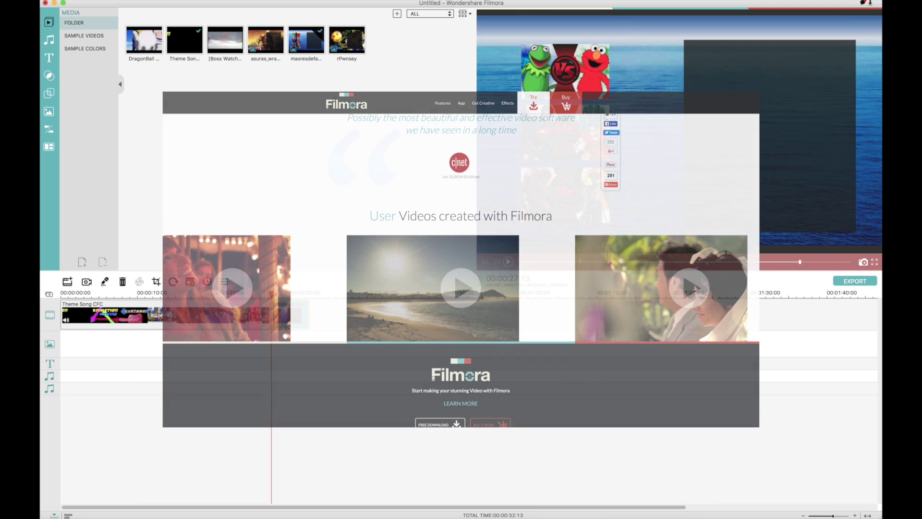
pyautogui.moveTo(359, 320); pyautogui.dragTo(462, 319)
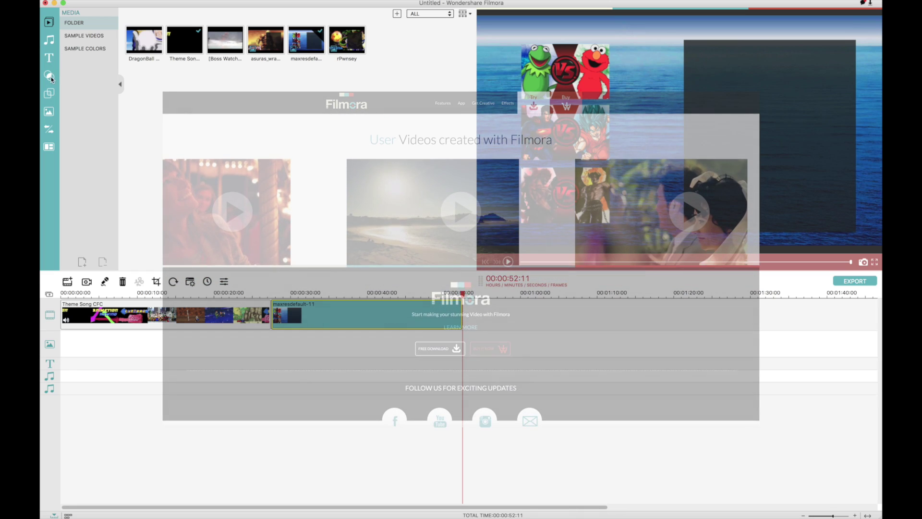
# Step: Browse the title presets, including Labels, Badges, Ribbon, Common and Lower 3rd, and open the Subtitle presets
pyautogui.click(50, 58)
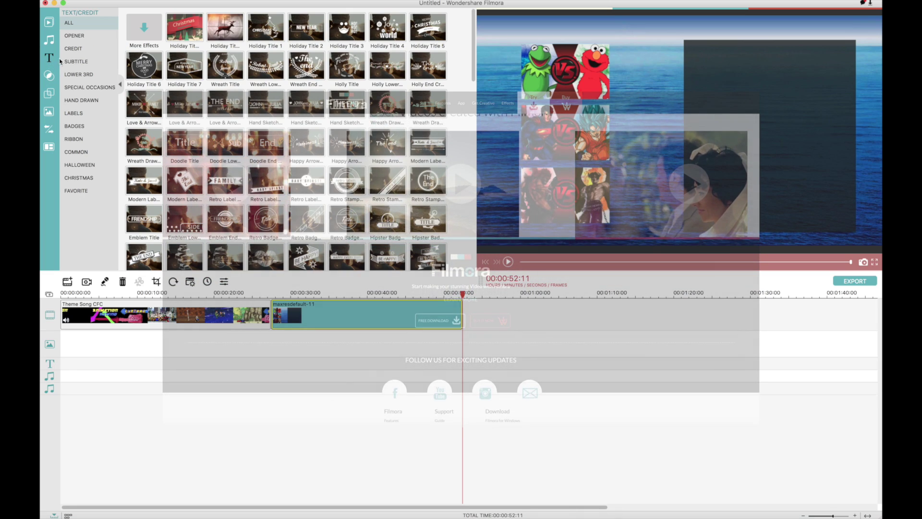
pyautogui.click(76, 114)
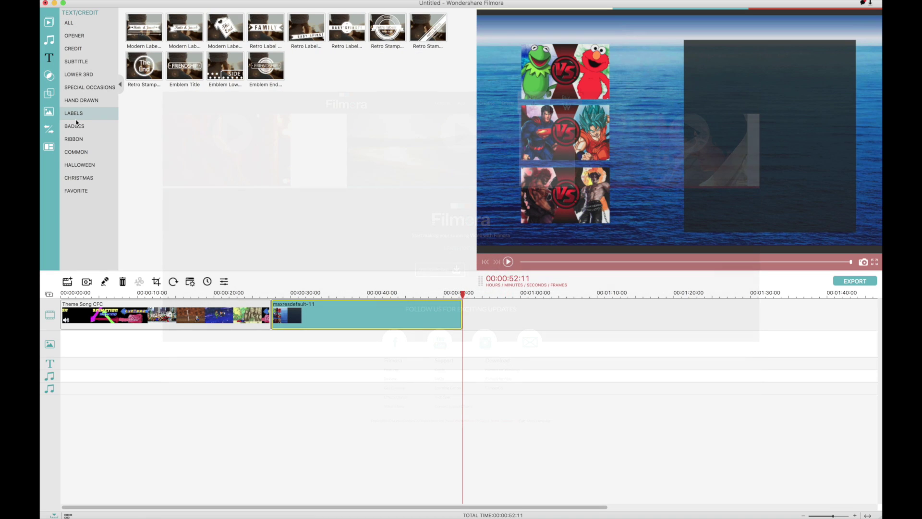
pyautogui.click(76, 125)
pyautogui.click(77, 140)
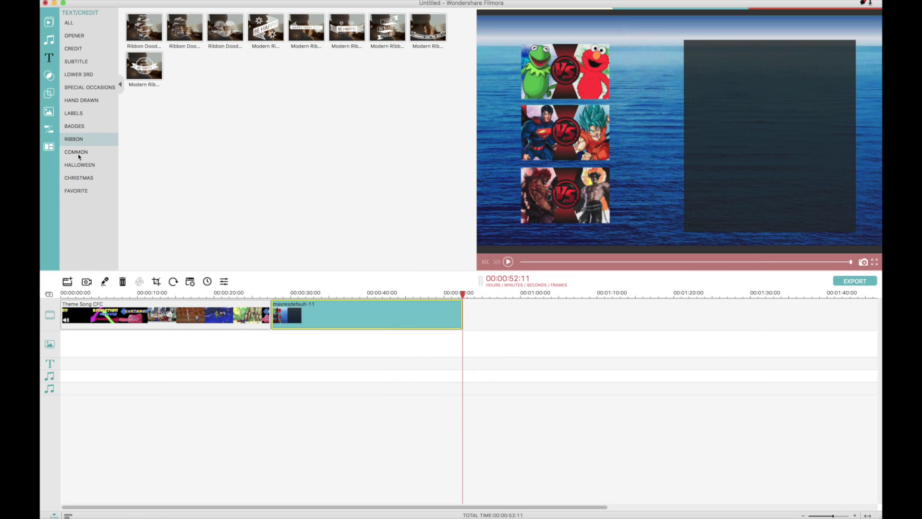
pyautogui.click(78, 152)
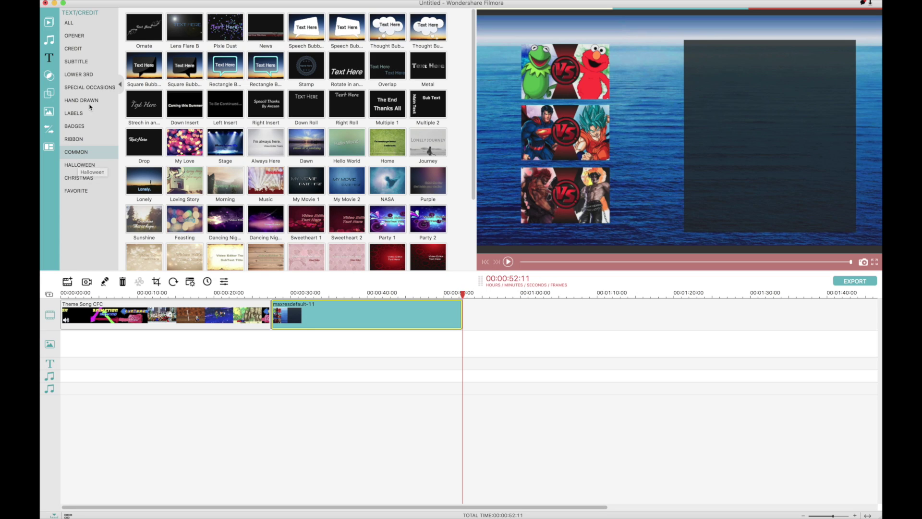
pyautogui.moveTo(471, 50)
pyautogui.mouseDown()
pyautogui.moveTo(473, 136)
pyautogui.moveTo(472, 34)
pyautogui.mouseUp()
pyautogui.click(80, 73)
pyautogui.click(81, 62)
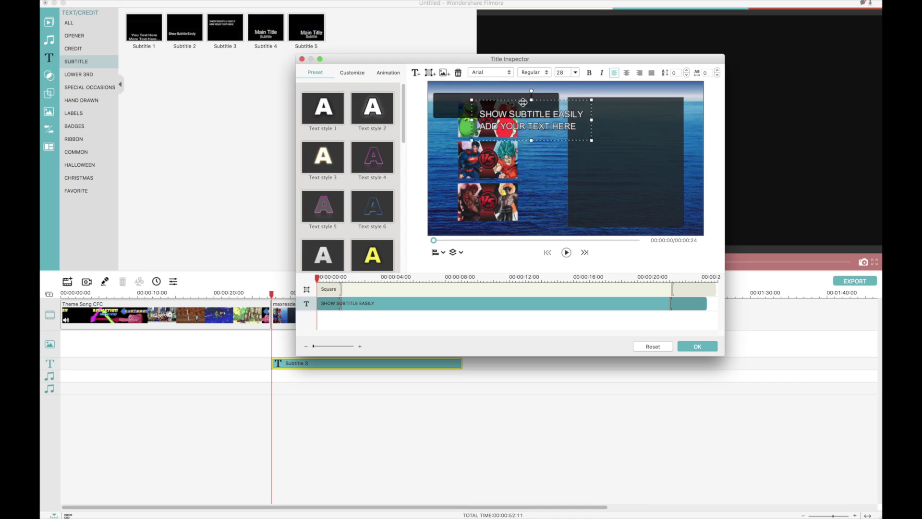
# Step: Place the Subtitle 3 text over the dark panel and replace it with "Welcome to episode 1 of your new VS show! Not Cartoon"
pyautogui.moveTo(565, 157); pyautogui.dragTo(638, 109)
pyautogui.moveTo(677, 135); pyautogui.dragTo(577, 112)
pyautogui.press('super+a')
pyautogui.write('Welcome to episode 1 of your new VS show! Not Cartoon')
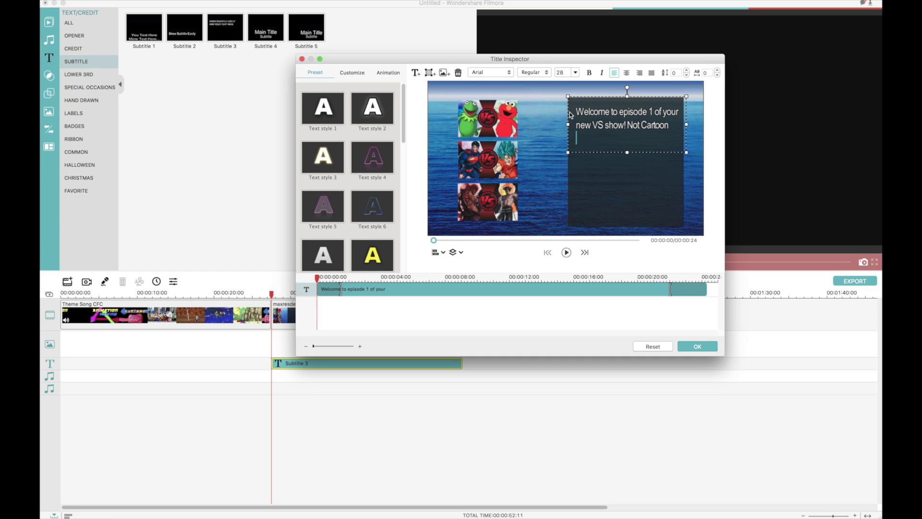
# Step: Append "Fight Club! In this show, We make swag battles. Who has more swag!?" to the subtitle, apply it and preview the title
pyautogui.write(' Fight Club!  In this show, We make swag battles. Who has more swag!?')
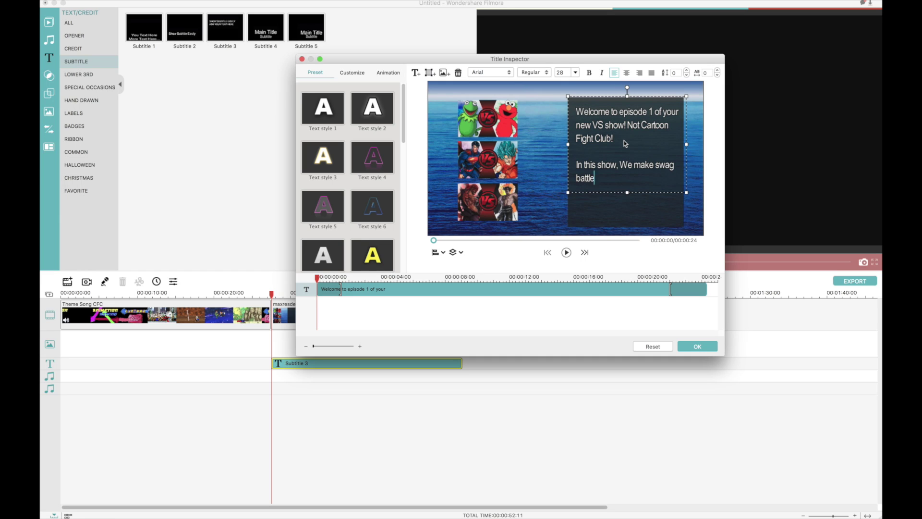
pyautogui.click(696, 346)
pyautogui.click(508, 262)
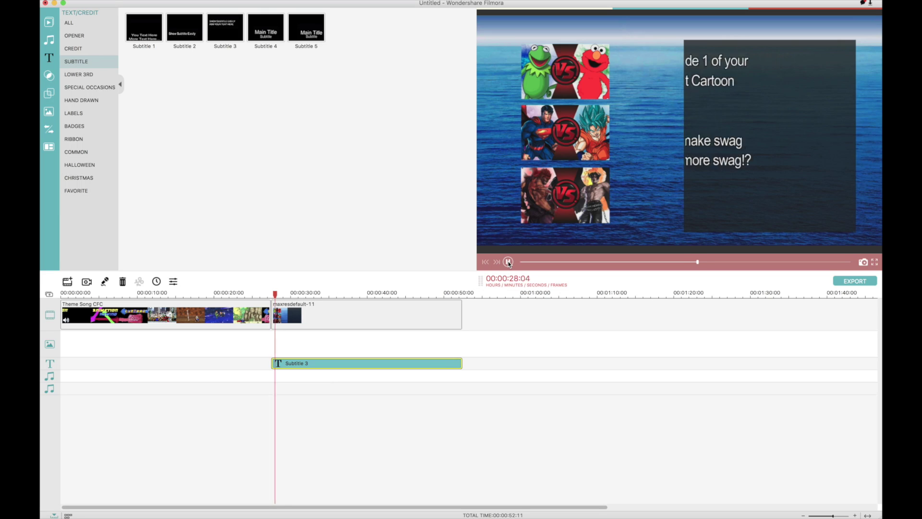
# Step: Add the rPwnsey image after the maxresdefault-11 clip and extend it to end at 00:01:12:12
pyautogui.click(49, 22)
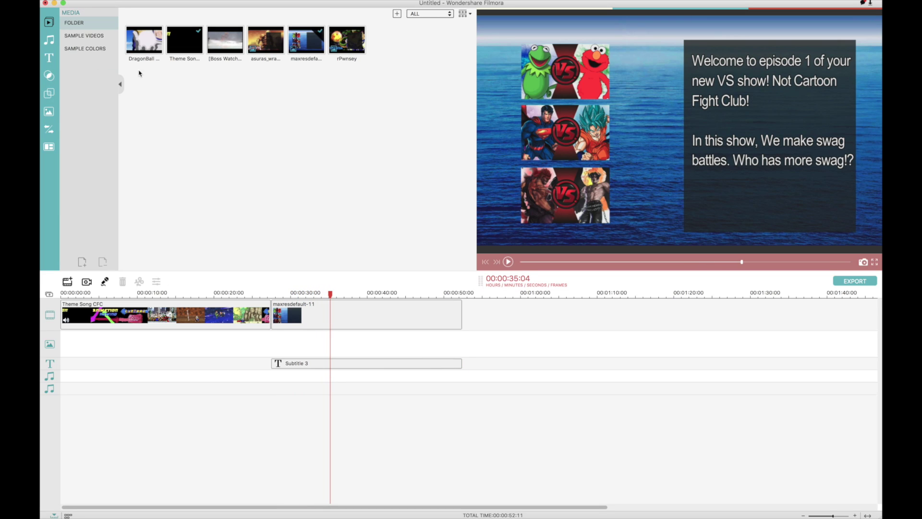
pyautogui.moveTo(346, 41); pyautogui.dragTo(460, 312)
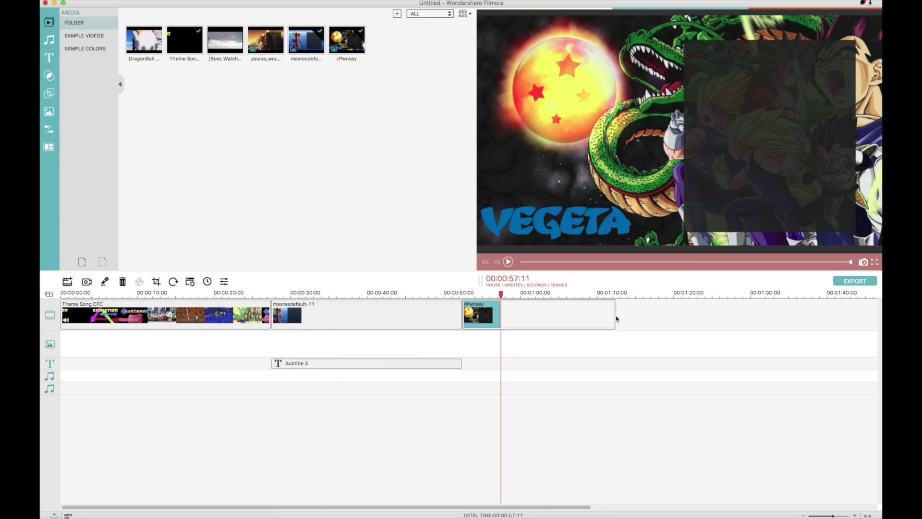
pyautogui.moveTo(462, 312); pyautogui.dragTo(463, 312)
pyautogui.press('super+z')
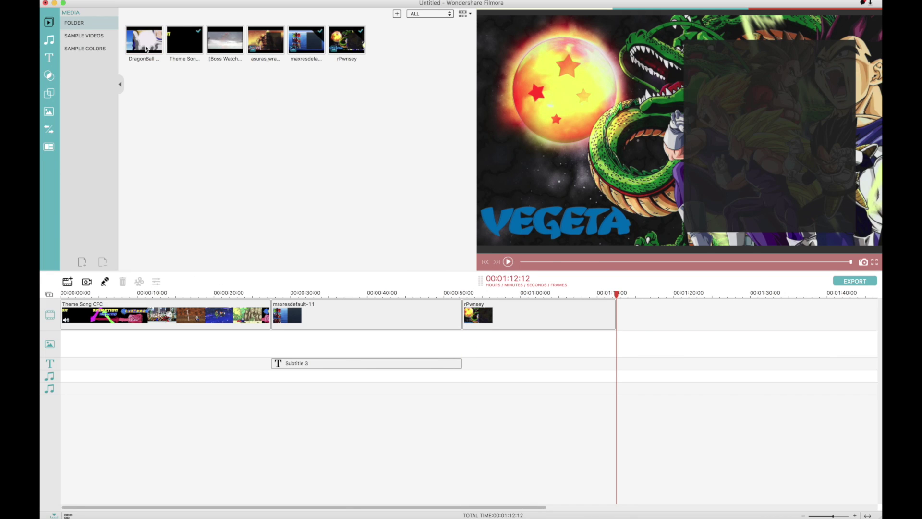
pyautogui.click(49, 112)
pyautogui.click(49, 93)
pyautogui.click(50, 146)
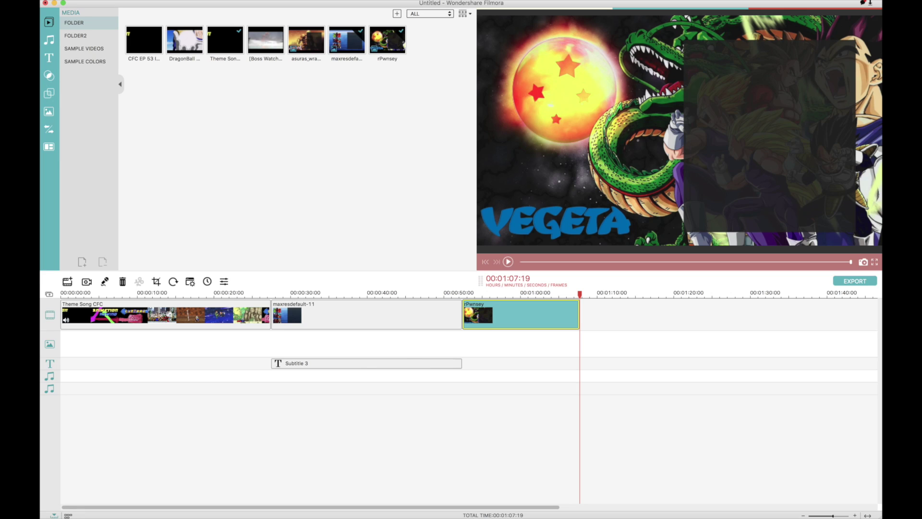
# Step: Overlay the xCoR1C8G picture on the rPwnsey clip, enlarging and positioning it above the VEGETA lettering in the left half of the frame
pyautogui.moveTo(428, 40); pyautogui.dragTo(464, 343)
pyautogui.moveTo(674, 162); pyautogui.dragTo(635, 88)
pyautogui.moveTo(655, 171); pyautogui.dragTo(675, 189)
pyautogui.moveTo(619, 136); pyautogui.dragTo(614, 131)
# Step: Extend the xCoR1C8G overlay to match the length of the rPwnsey clip
pyautogui.click(474, 308)
pyautogui.click(495, 344)
pyautogui.moveTo(498, 344); pyautogui.dragTo(579, 345)
# Step: Paste a copy of the Subtitle 3 title at 00:00:52:12, where the rPwnsey clip begins
pyautogui.click(461, 388)
pyautogui.click(455, 392)
pyautogui.click(267, 298)
pyautogui.moveTo(267, 297); pyautogui.dragTo(457, 298)
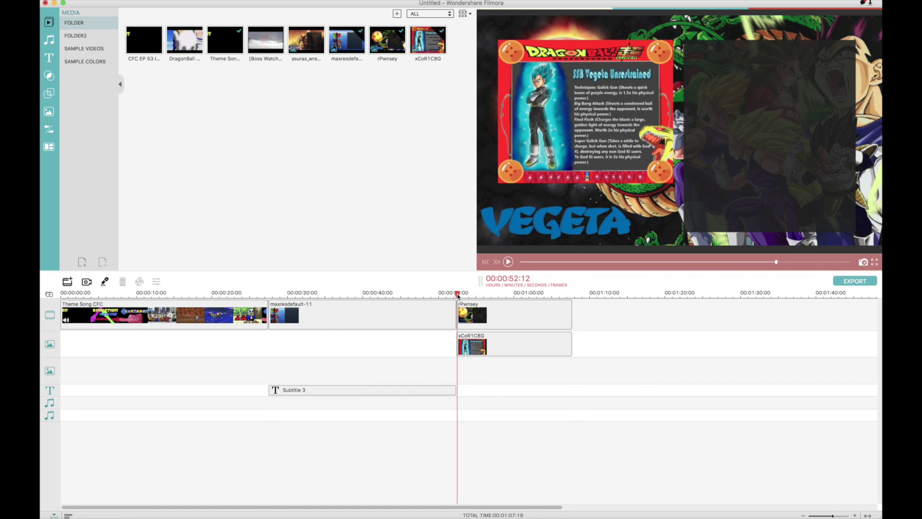
pyautogui.press('super+v')
# Step: Replace the copied subtitle's text with "Vegeta, Age: Older Than You, Weight: Skinny, Height: Medium/Short-ish, Power Level: OVER 9000!!, Wifu: Bulma, Goal: Be Better than Gayku"
pyautogui.doubleClick(473, 389)
pyautogui.moveTo(575, 110); pyautogui.dragTo(680, 180)
pyautogui.write('Veg')
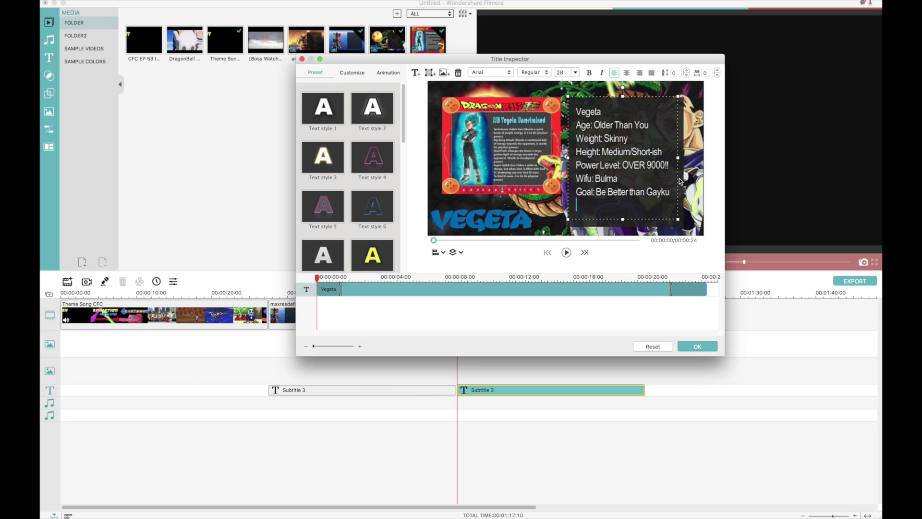
pyautogui.click(705, 349)
# Step: Extend the xCoR1C8G overlay and the rPwnsey clip to just past the end of the Vegeta title
pyautogui.moveTo(571, 345); pyautogui.dragTo(649, 345)
pyautogui.moveTo(571, 315); pyautogui.dragTo(650, 317)
pyautogui.click(449, 369)
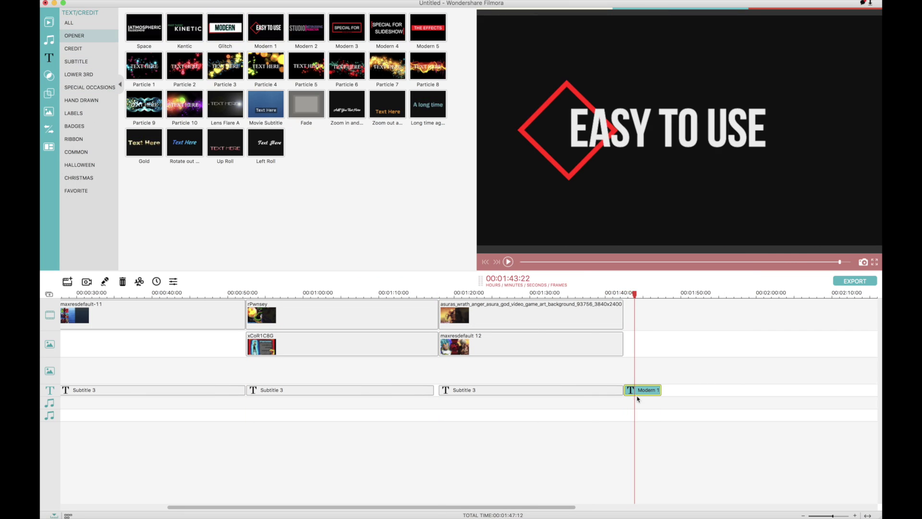
# Step: Edit the Modern 1 opener title that follows the Asura's Wrath segment and apply it
pyautogui.doubleClick(639, 391)
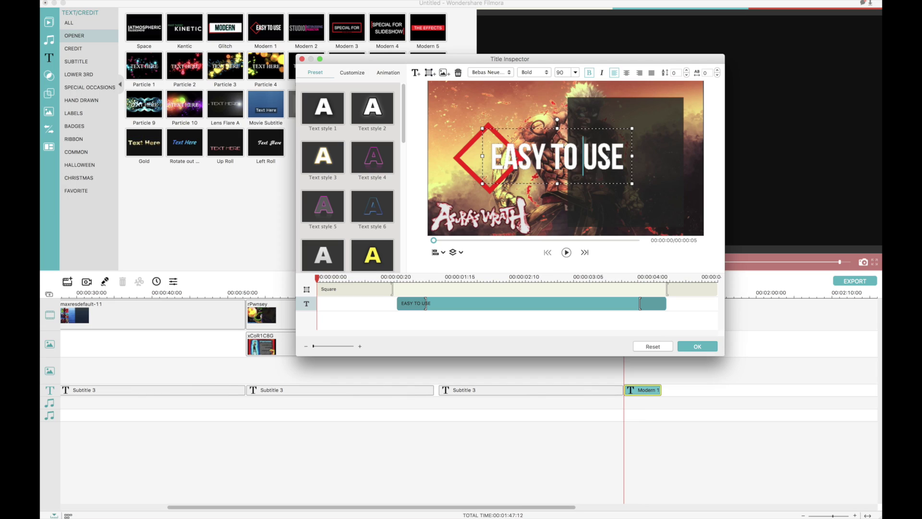
pyautogui.moveTo(504, 126); pyautogui.dragTo(498, 125)
pyautogui.click(692, 346)
# Step: Add the Vegeta v Asura video to the video track after the Asura's Wrath background
pyautogui.moveTo(625, 294); pyautogui.dragTo(666, 302)
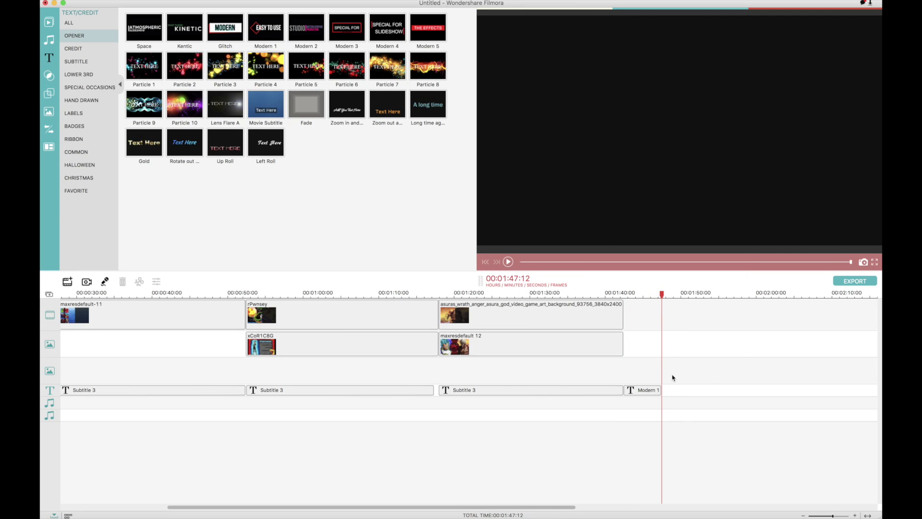
pyautogui.click(49, 22)
pyautogui.moveTo(266, 40); pyautogui.dragTo(676, 299)
# Step: Apply the "Vegeta wins, because" text to the Subtitle 3 title over the closing rPwnsey clip
pyautogui.moveTo(396, 507); pyautogui.dragTo(377, 507)
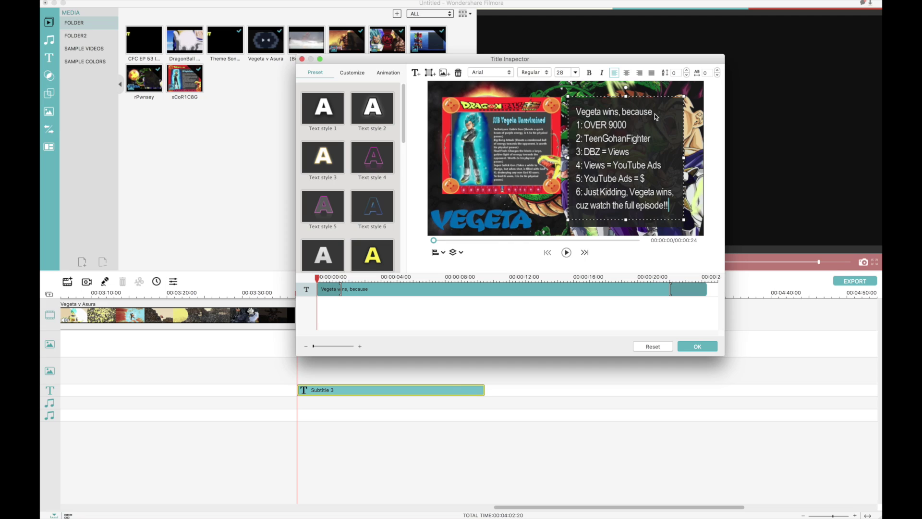
pyautogui.click(700, 347)
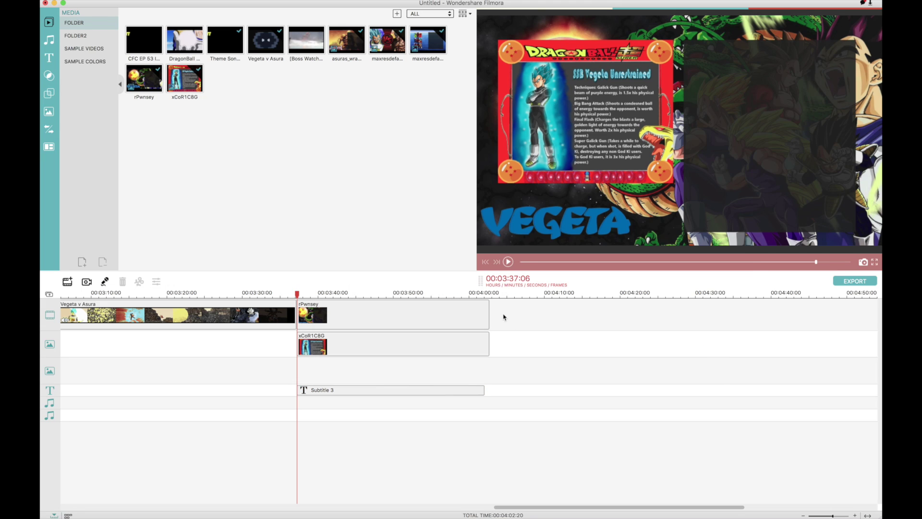
# Step: Export the project as the video file "Vegta vs Asura Swag Battles.mov" and close its output folder
pyautogui.click(854, 281)
pyautogui.click(478, 280)
pyautogui.click(478, 280)
pyautogui.click(493, 298)
pyautogui.click(494, 298)
pyautogui.click(586, 358)
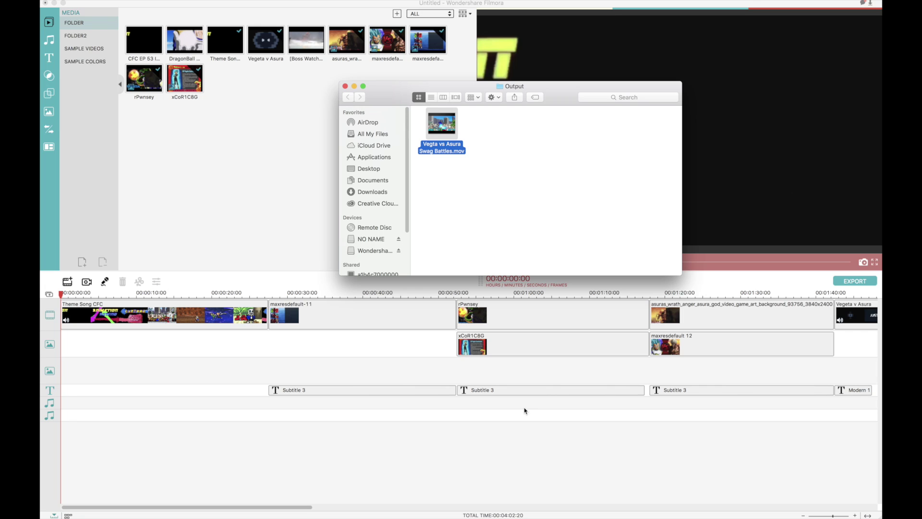
pyautogui.click(345, 86)
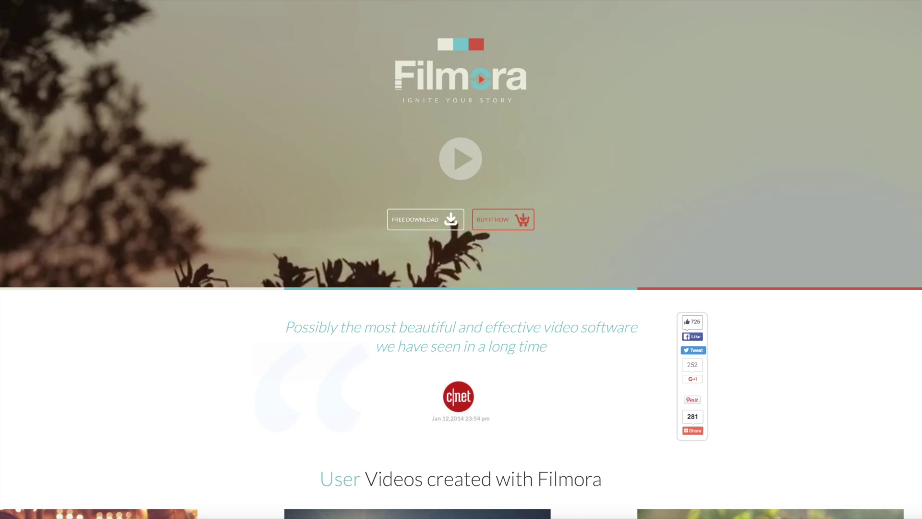
pyautogui.scroll(-1, 461, 260)
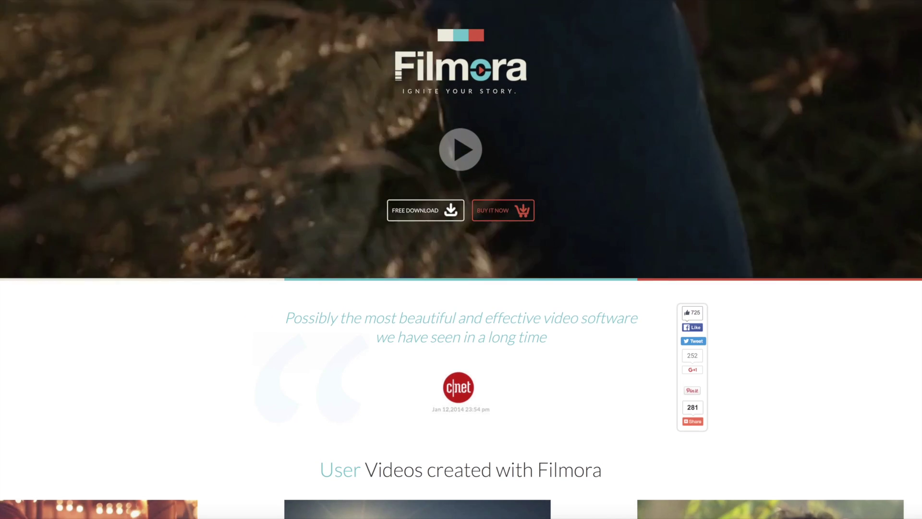
pyautogui.scroll(-1, 461, 259)
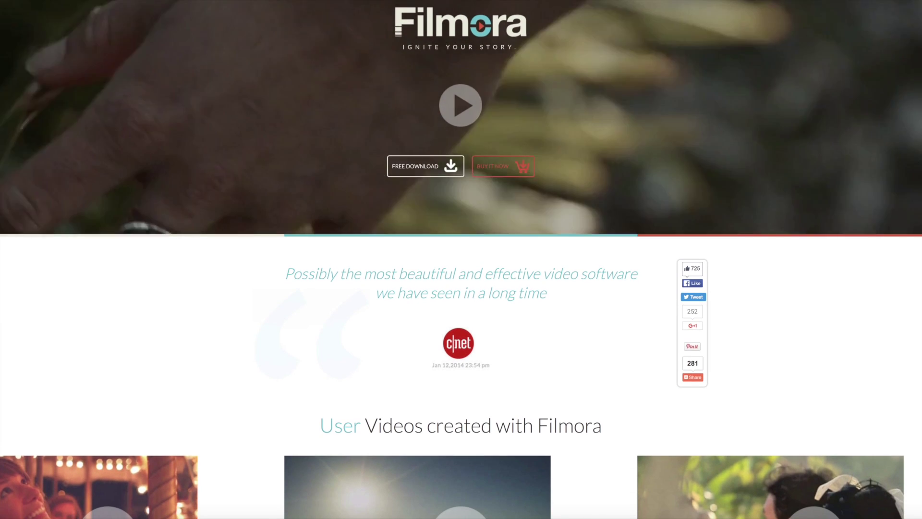